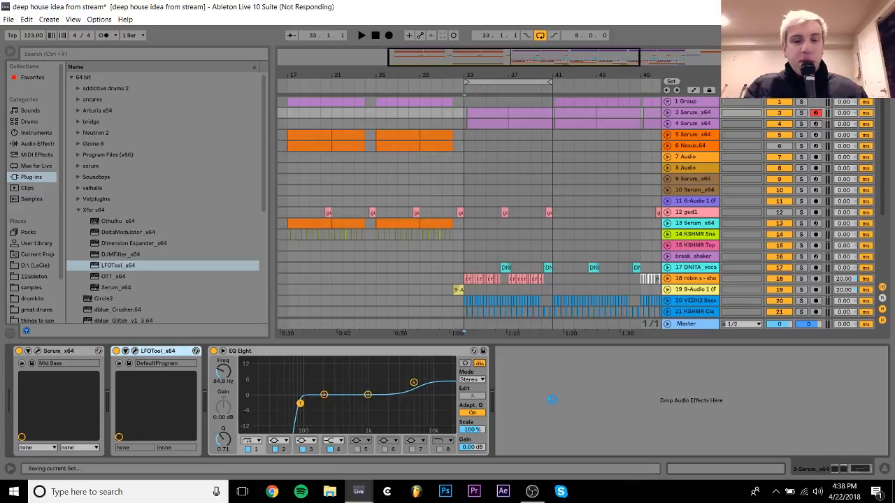
Play the looped section from bar 33 with all tracks and stop after a short listen.
click(505, 409)
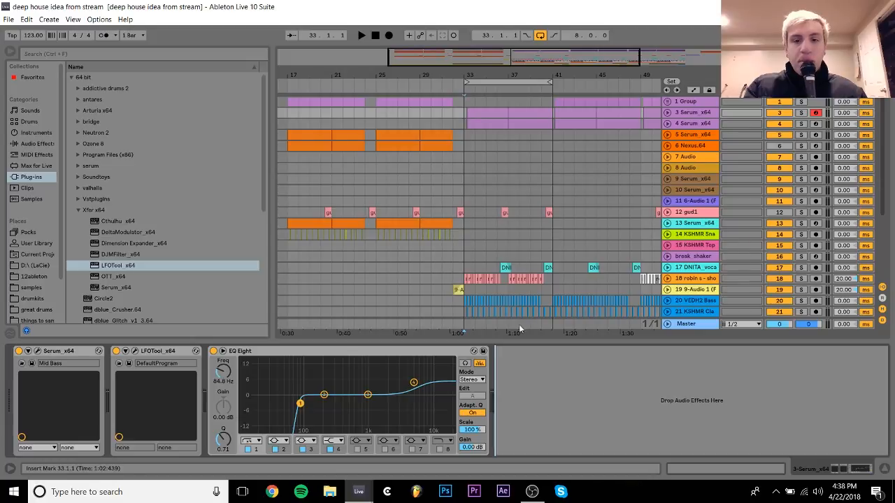
key(space)
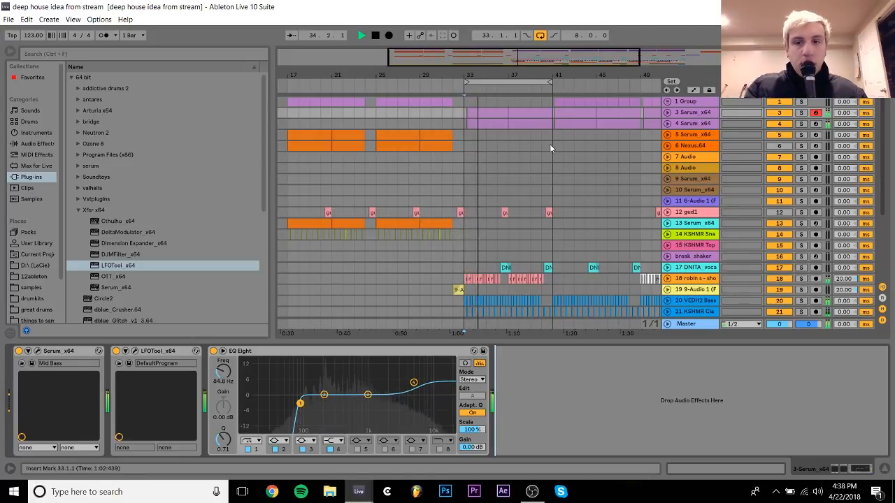
key(space)
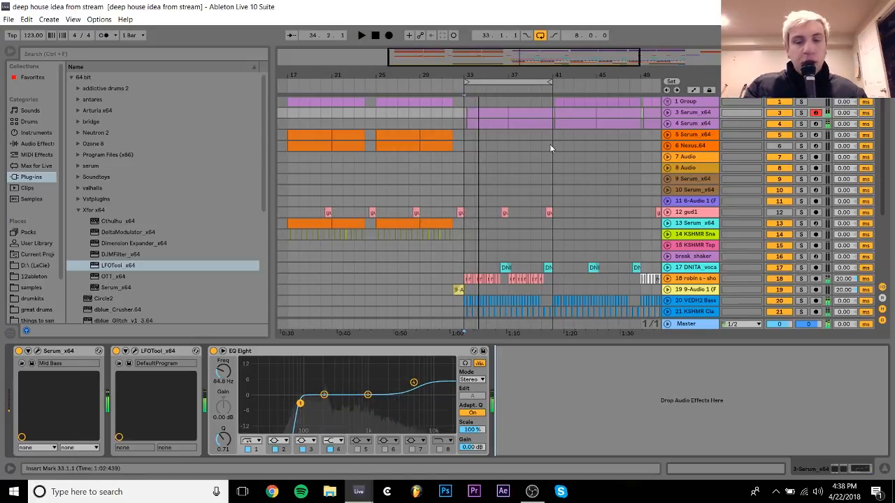
Solo Serum tracks 3 and 4 together and play the loop.
click(697, 112)
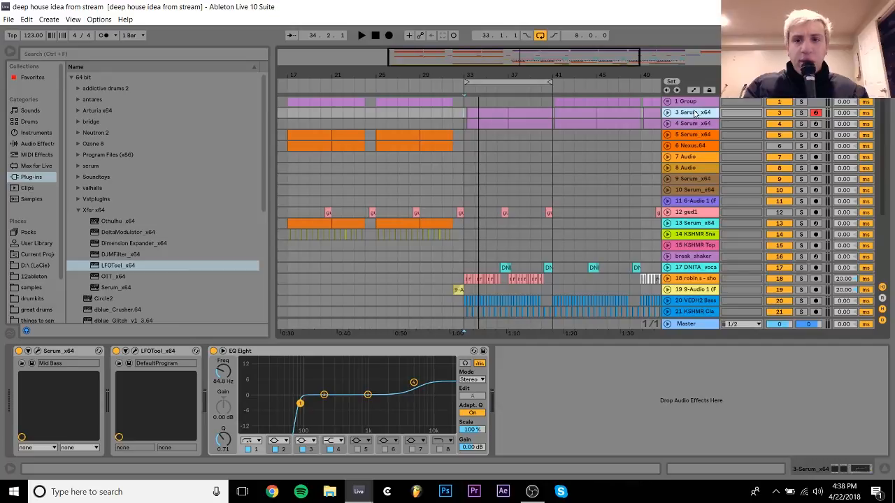
click(802, 113)
ctrl+click(803, 125)
key(space)
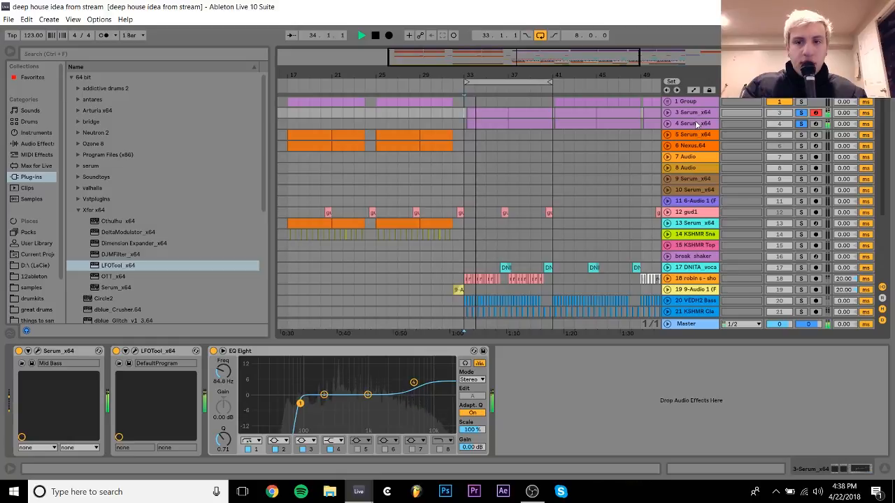
Listen to track 3 alone and track 4 alone, then clear the solos and stop playback.
click(801, 124)
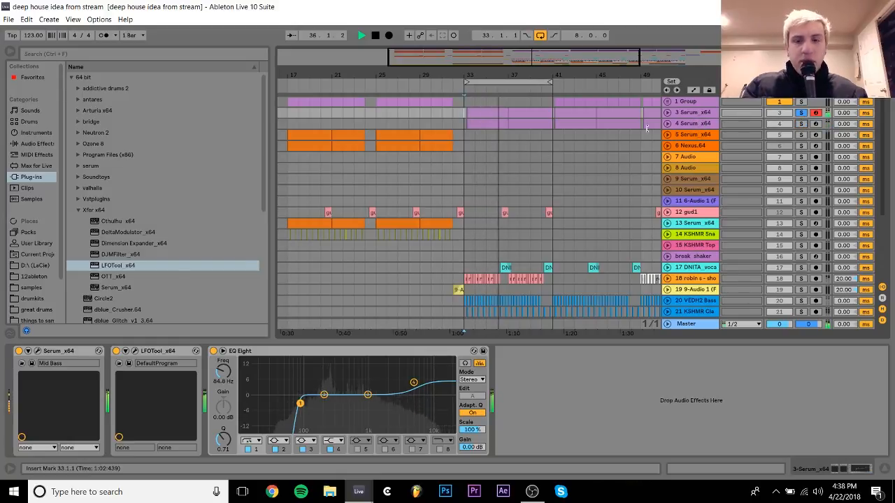
click(689, 113)
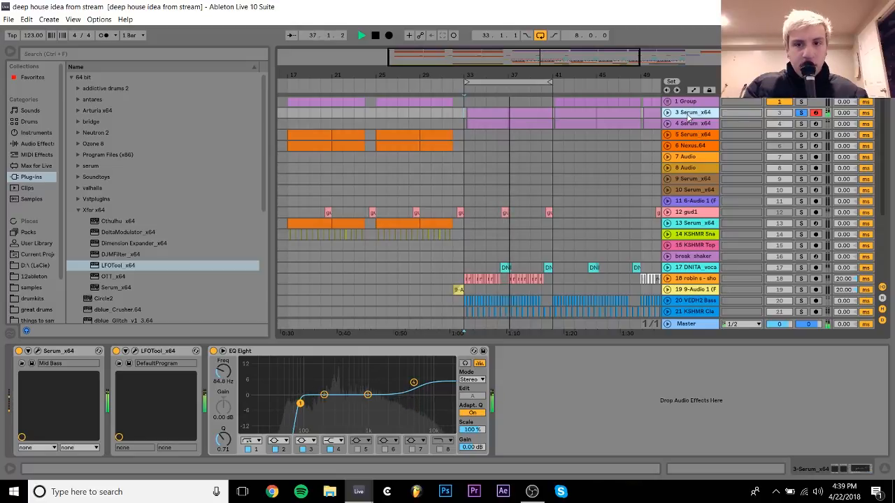
ctrl+click(803, 124)
click(803, 114)
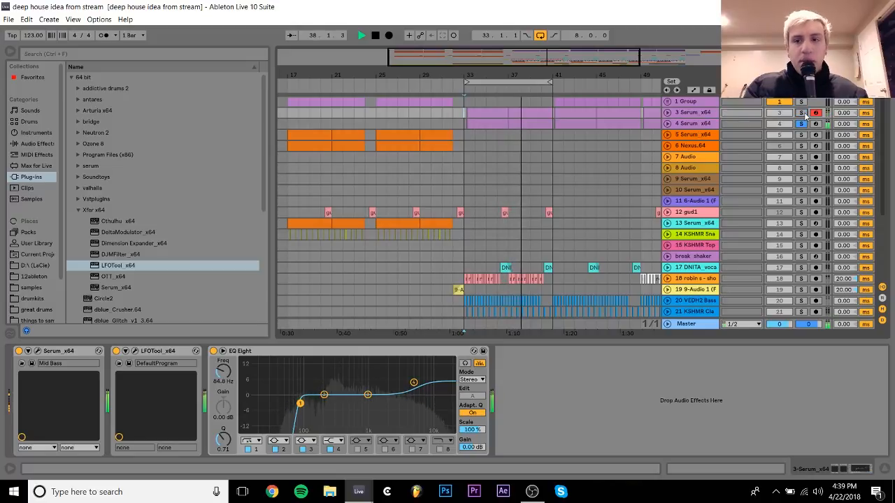
click(801, 124)
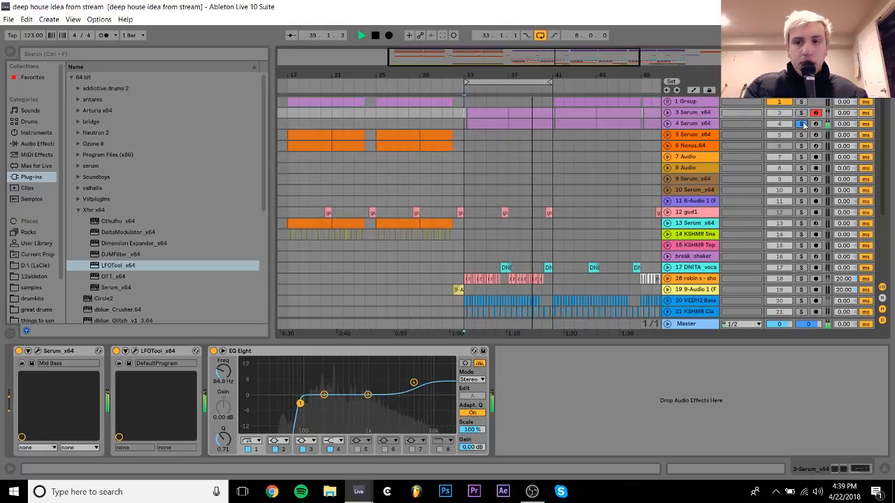
key(space)
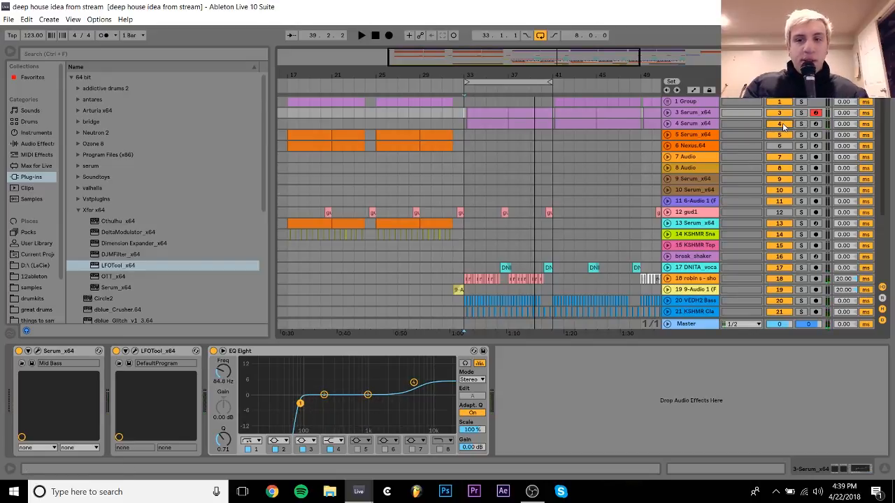
Play the loop briefly with Serum tracks 3 and 4 muted, then stop it and reactivate both.
key(space)
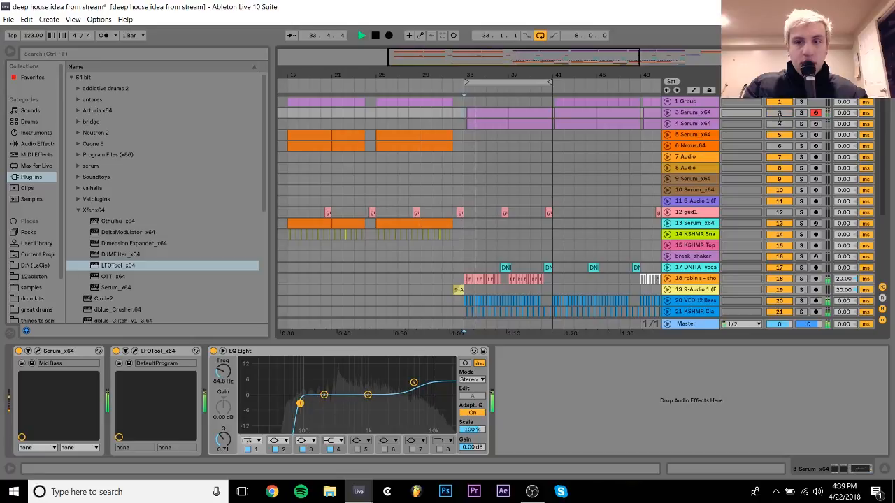
key(space)
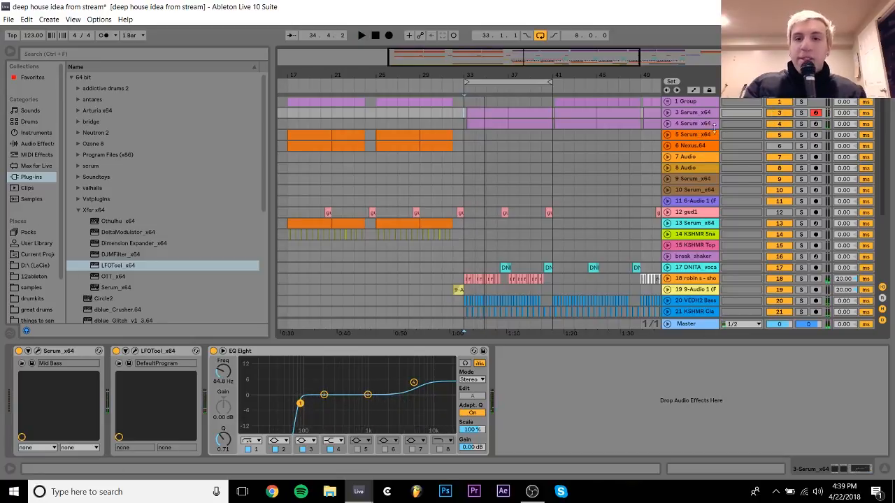
Solo Serum track 3 and bypass its LFOTool and EQ Eight devices while the loop plays.
click(695, 114)
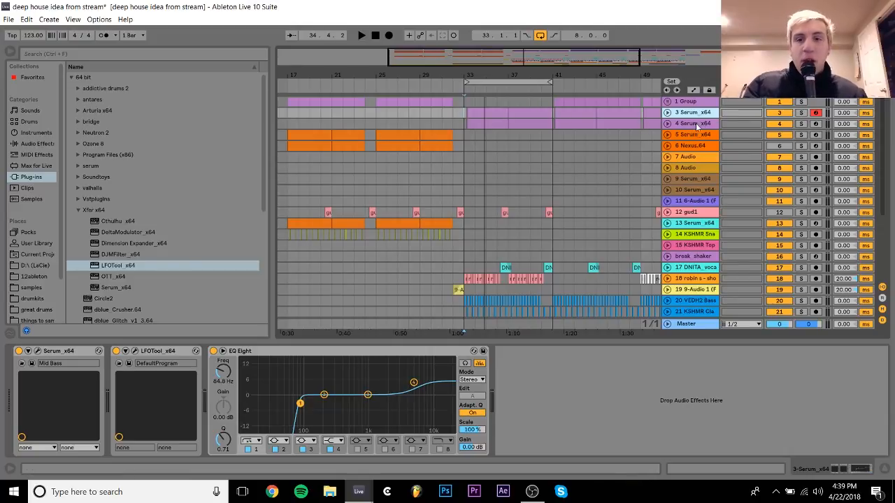
click(801, 112)
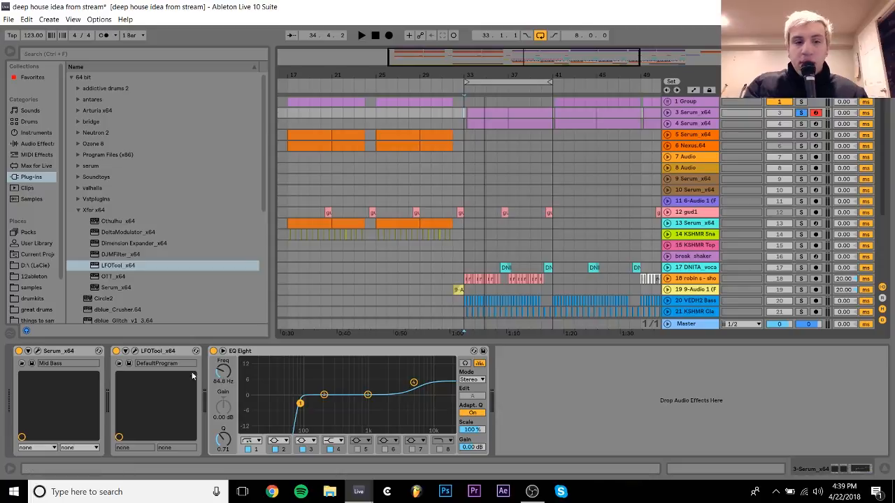
click(214, 351)
click(116, 351)
key(space)
click(214, 351)
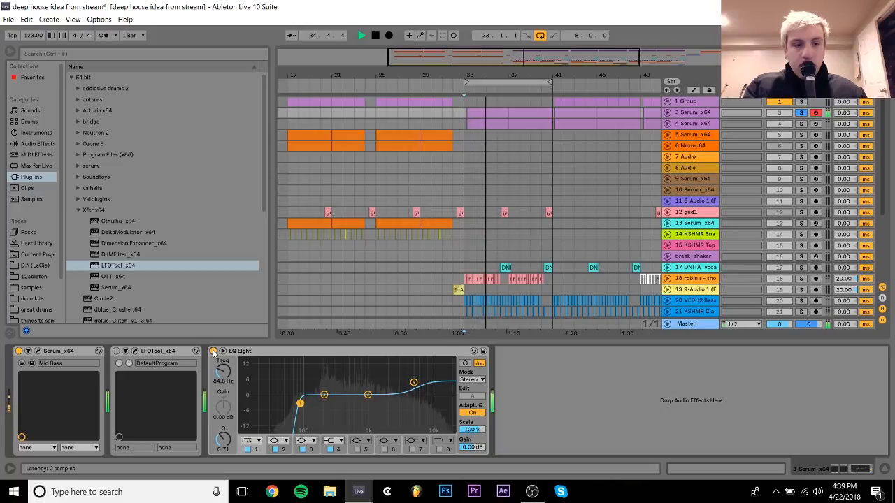
click(214, 352)
Open track 3's Serum instrument with the Mid Bass preset and look through its oscillator, effects and modulation matrix pages.
click(38, 351)
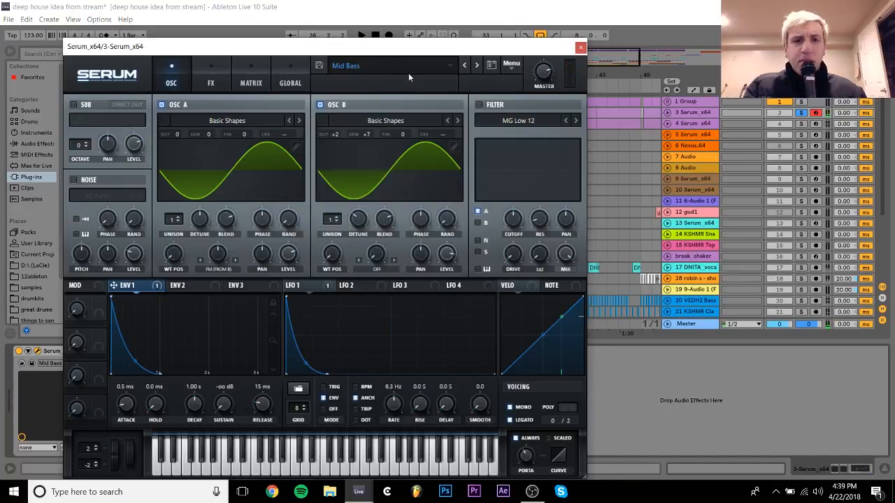
drag(402, 48, 451, 10)
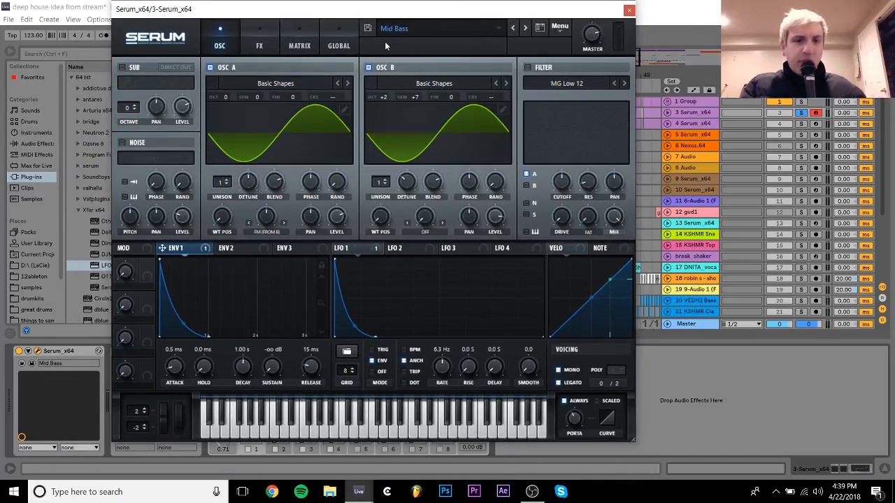
click(258, 45)
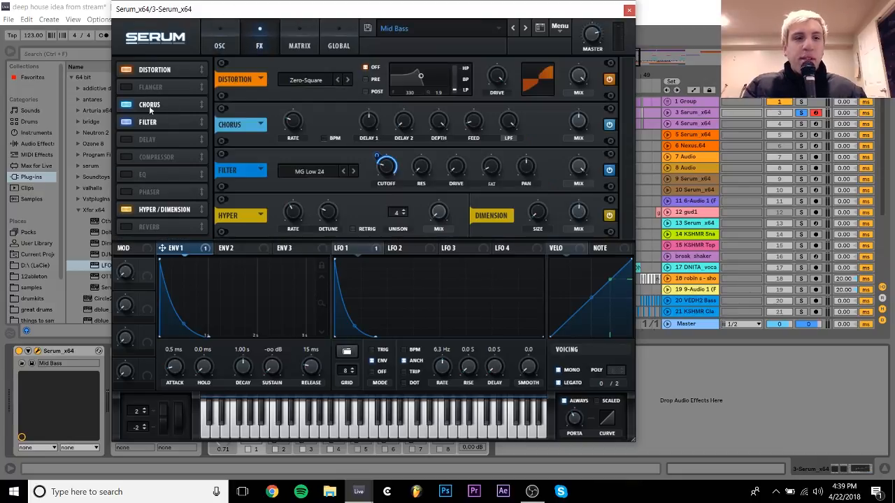
click(306, 47)
click(232, 44)
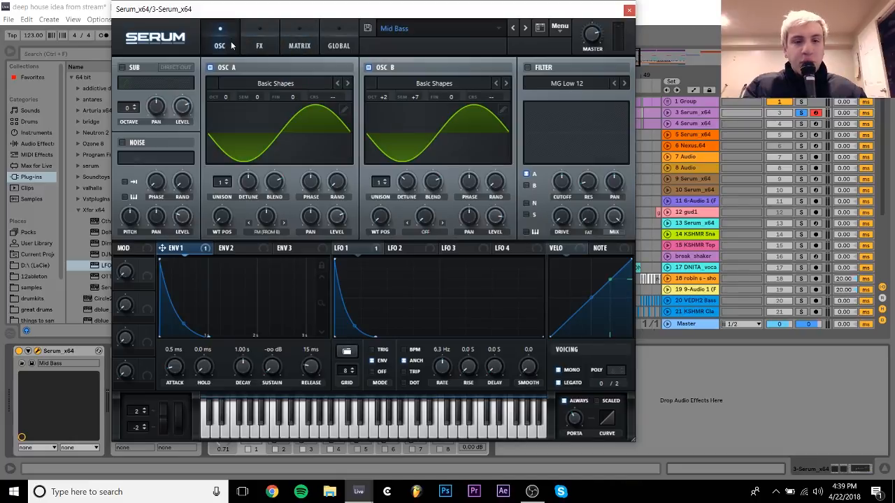
click(283, 28)
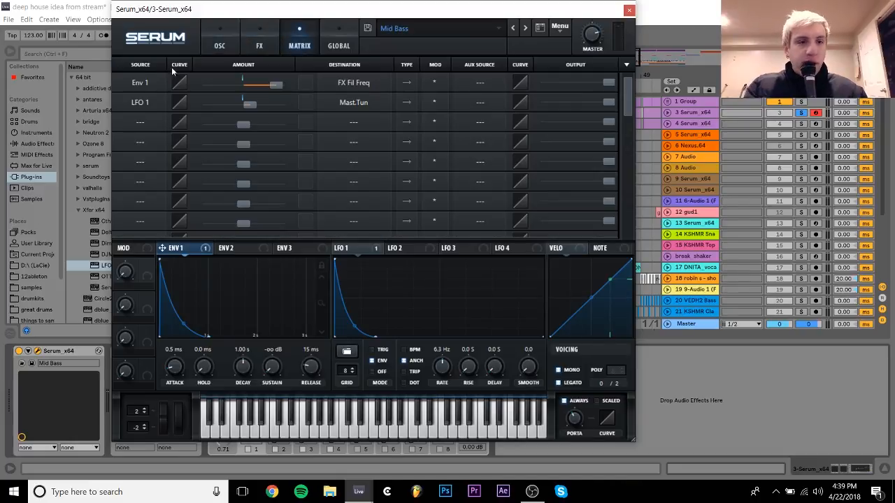
Switch off the Distortion, Chorus, Filter and Hyper/Dimension effects in Serum.
click(259, 40)
click(125, 70)
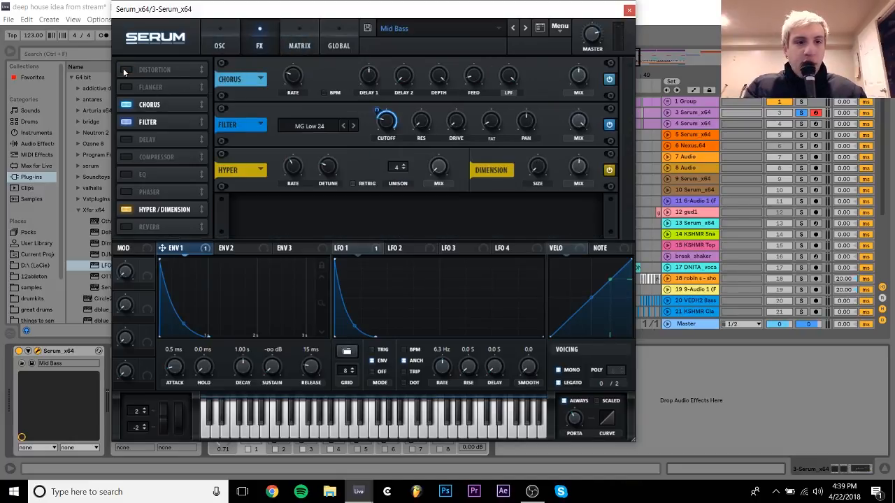
click(127, 104)
click(126, 122)
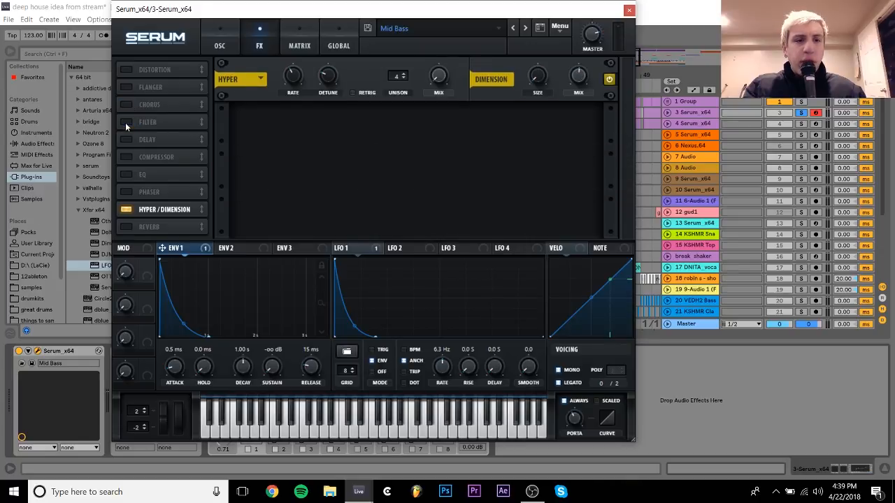
click(125, 209)
Compare the dry sound with oscillator B off and on, and try varying oscillator B's level.
click(219, 44)
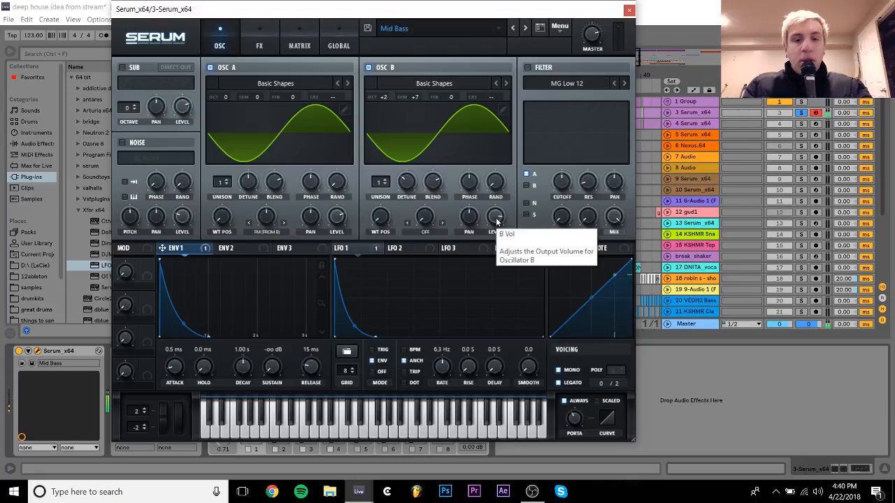
click(369, 68)
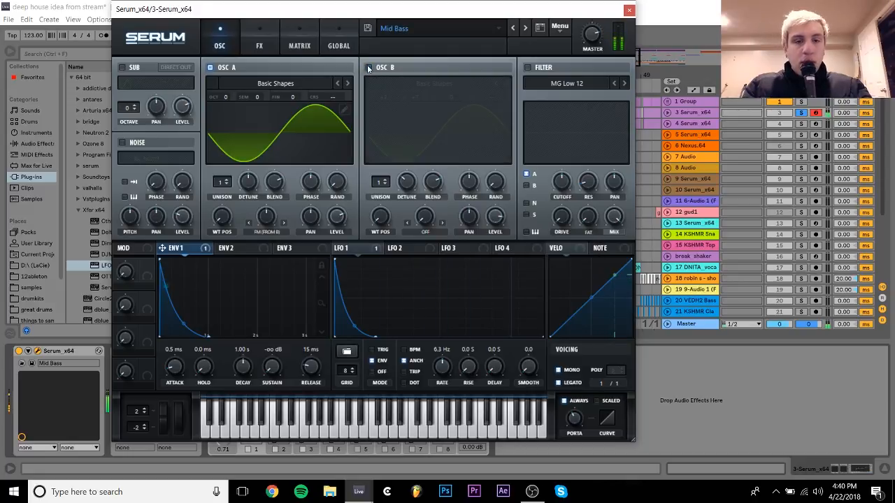
click(369, 67)
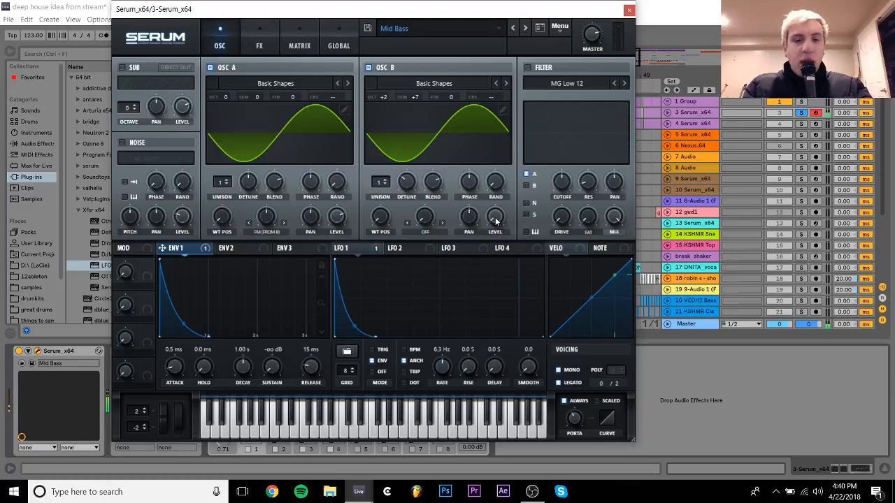
drag(497, 223, 499, 199)
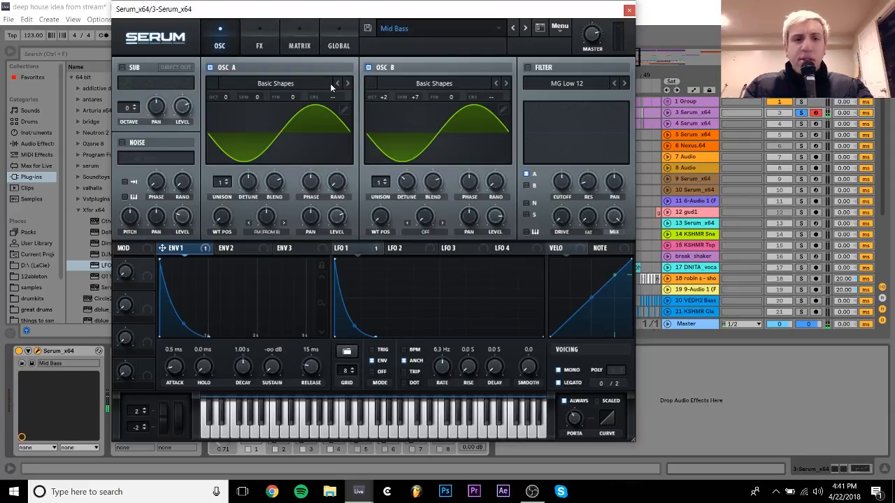
Clear LFO 1's destination in the modulation matrix to hear the difference, then reassign it to the global Mast.Tun.
click(287, 42)
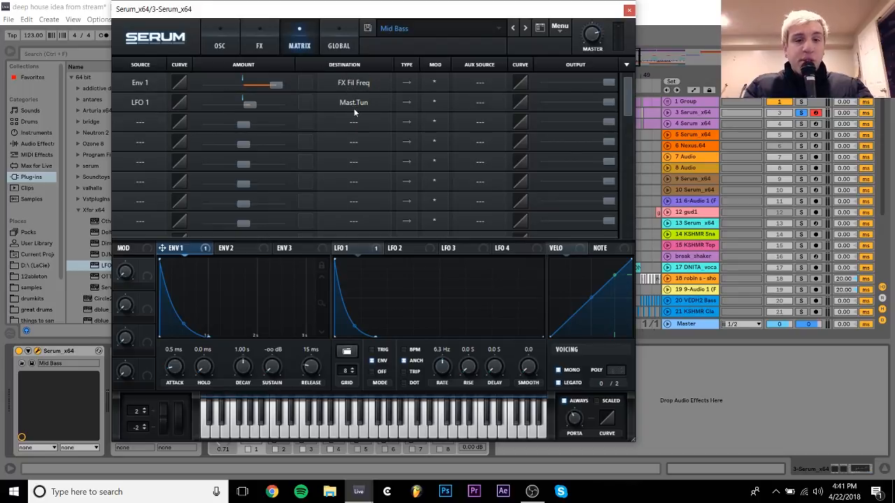
mouse_move(250, 106)
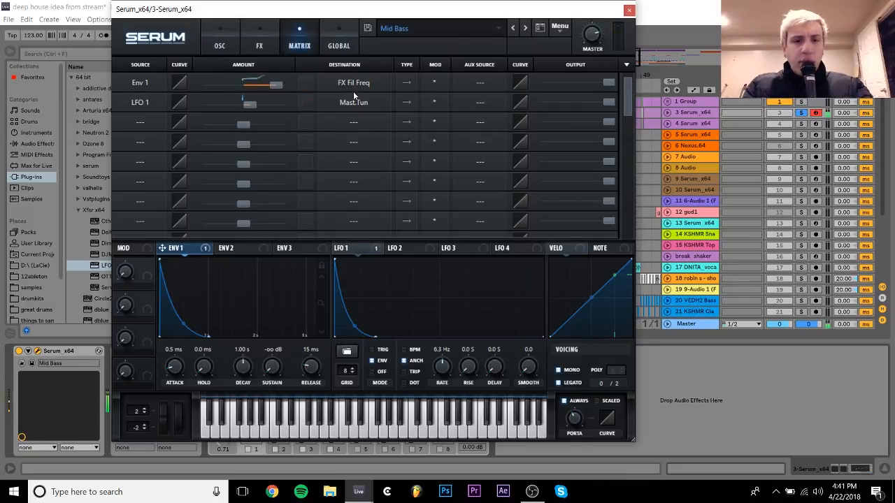
click(352, 108)
mouse_move(362, 231)
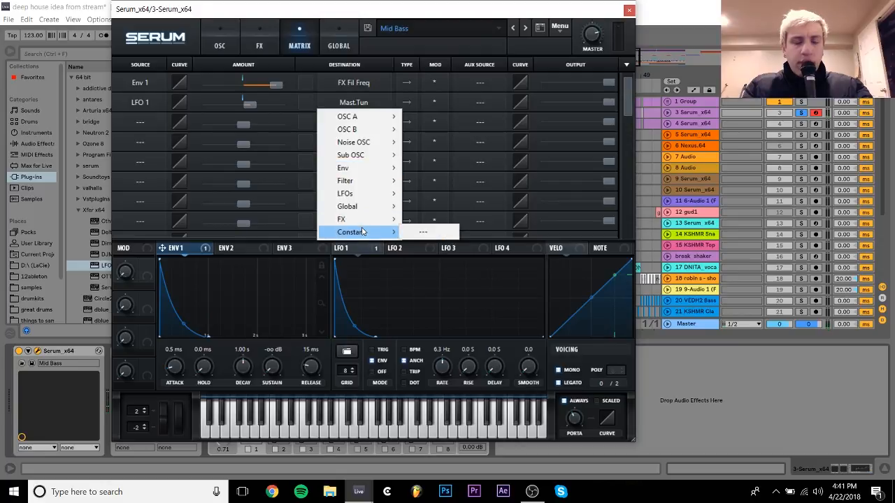
click(421, 231)
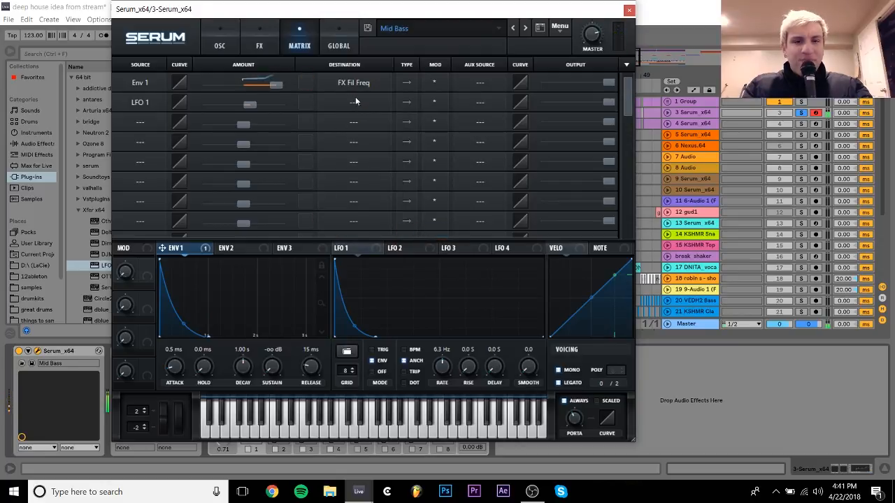
click(353, 102)
mouse_move(374, 211)
click(423, 206)
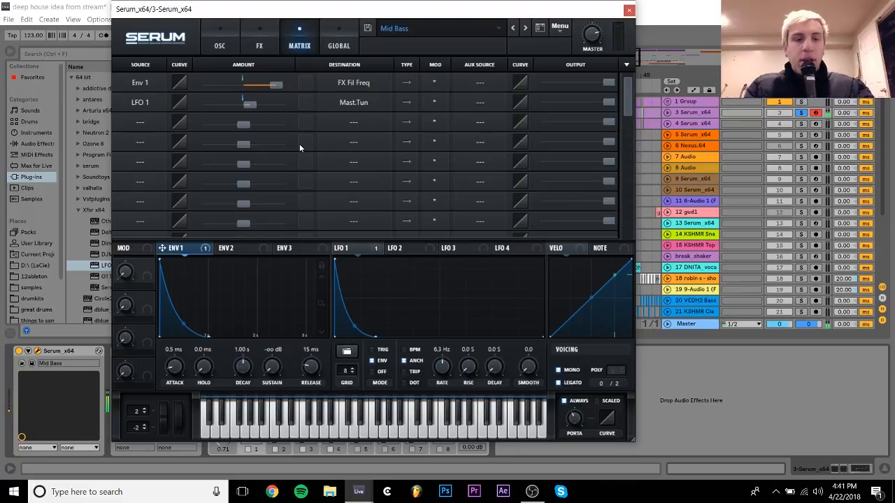
Re-enable Serum's Distortion and Filter effects, toggling the filter off and on to compare the sound.
click(267, 49)
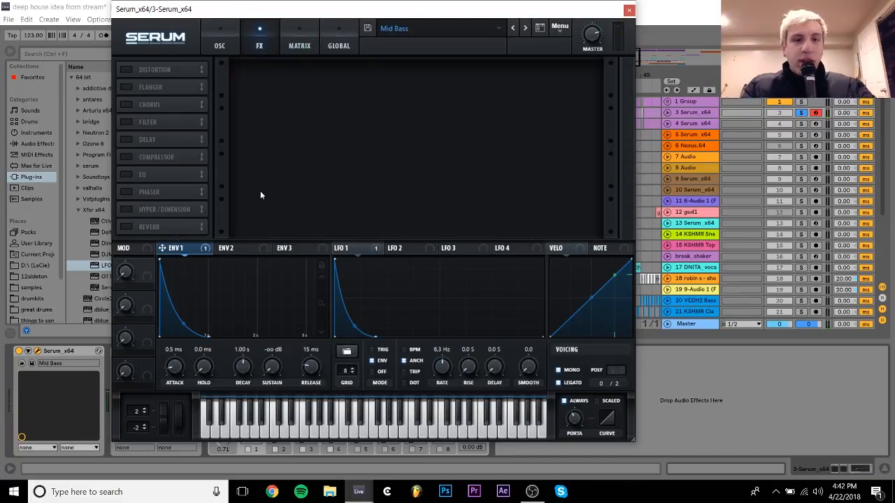
click(125, 70)
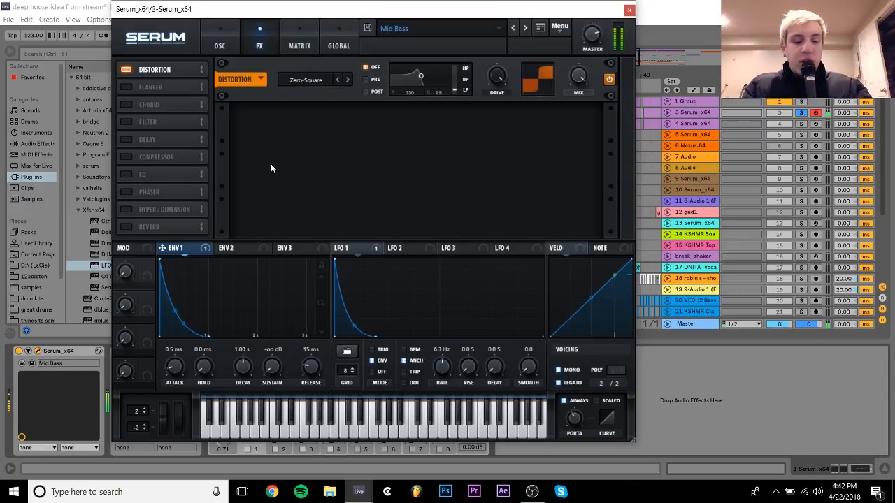
click(127, 122)
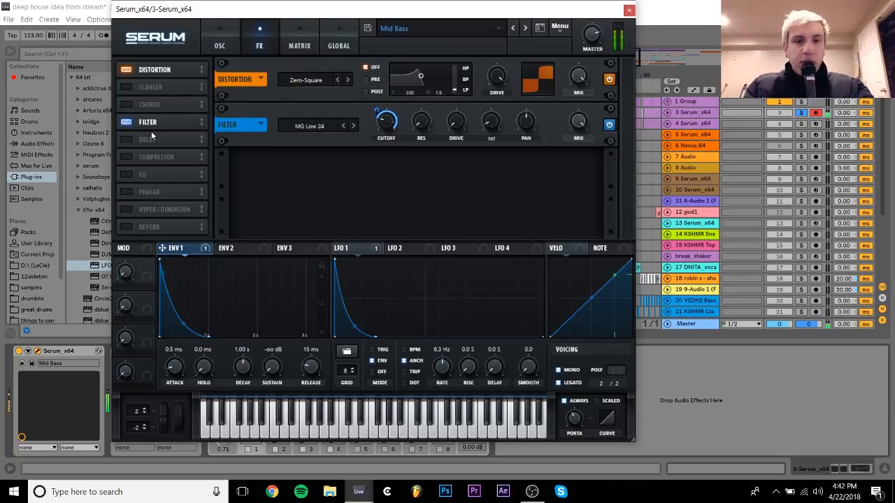
click(126, 122)
click(127, 122)
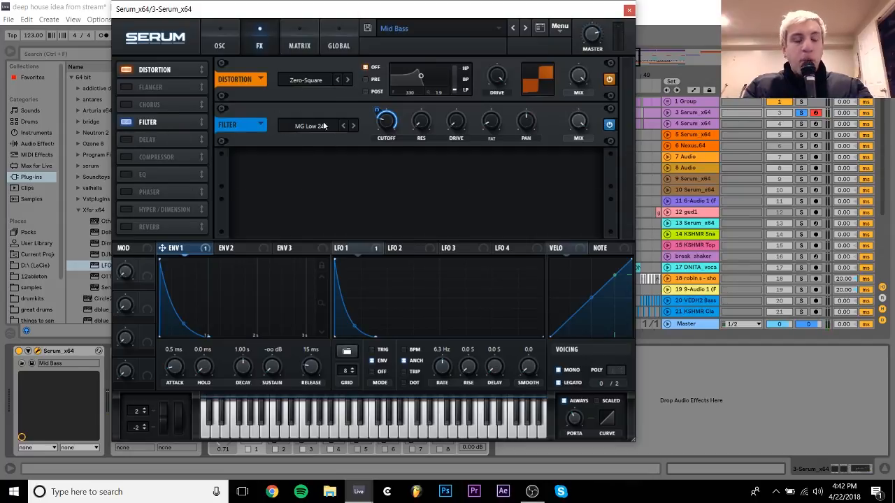
Switch Serum's Filter effect off and on twice to compare the filtered and unfiltered Mid Bass sound.
click(126, 121)
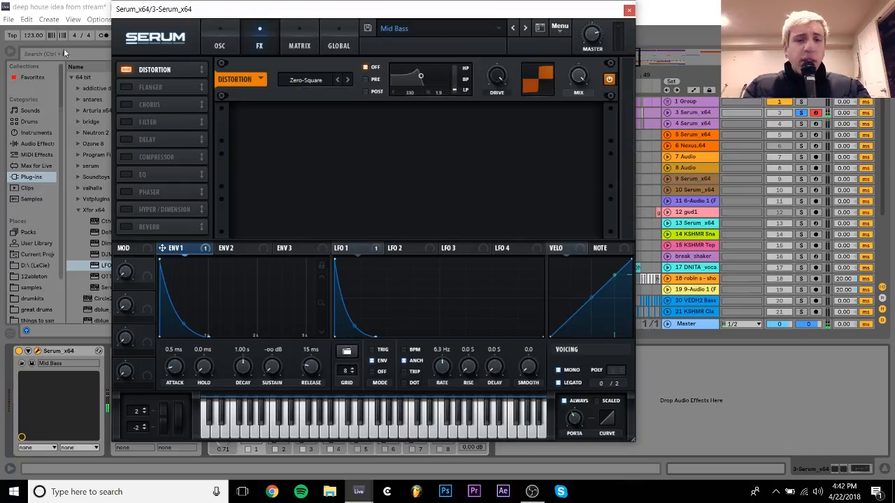
click(126, 121)
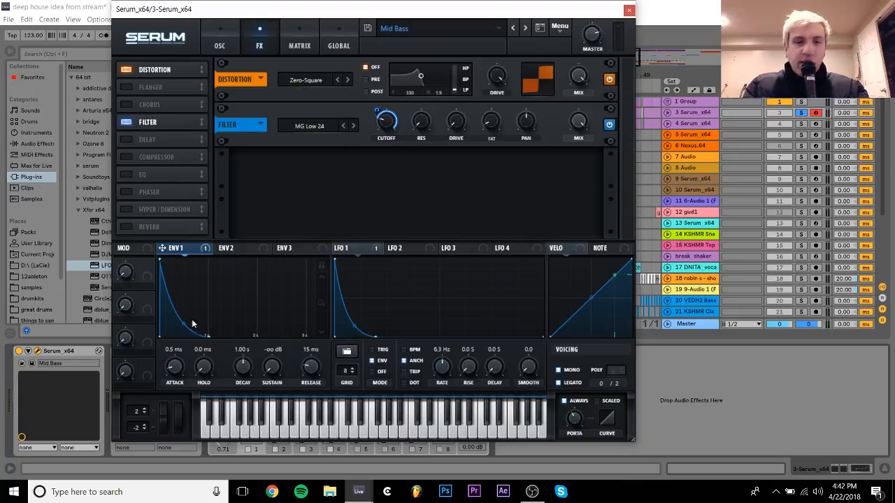
click(120, 123)
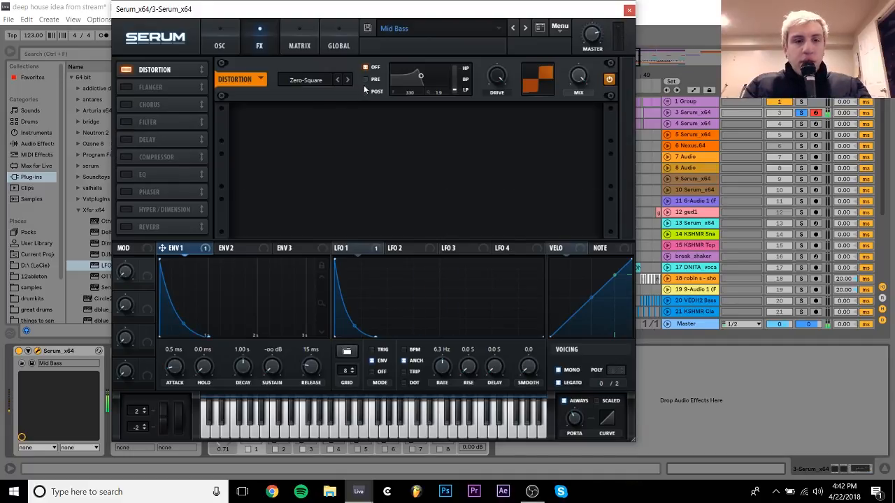
click(125, 123)
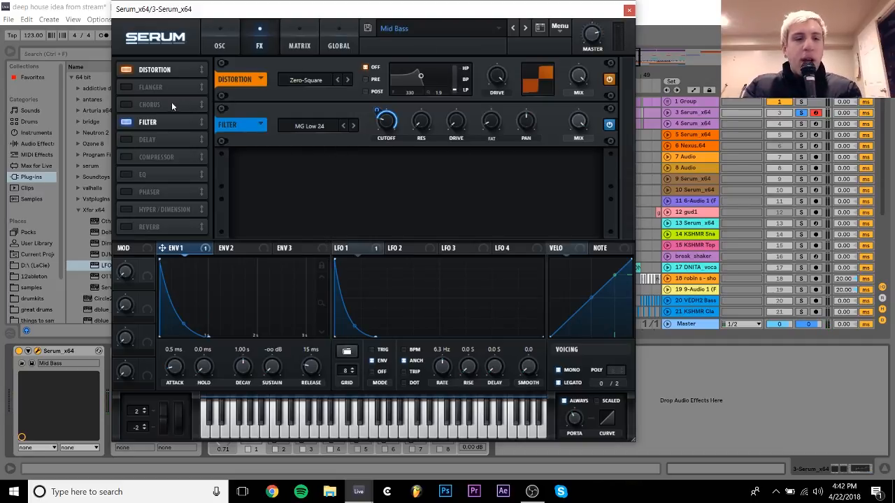
Re-enable the Chorus and Hyper/Dimension effects on the Mid Bass patch, and close the Serum window.
click(126, 105)
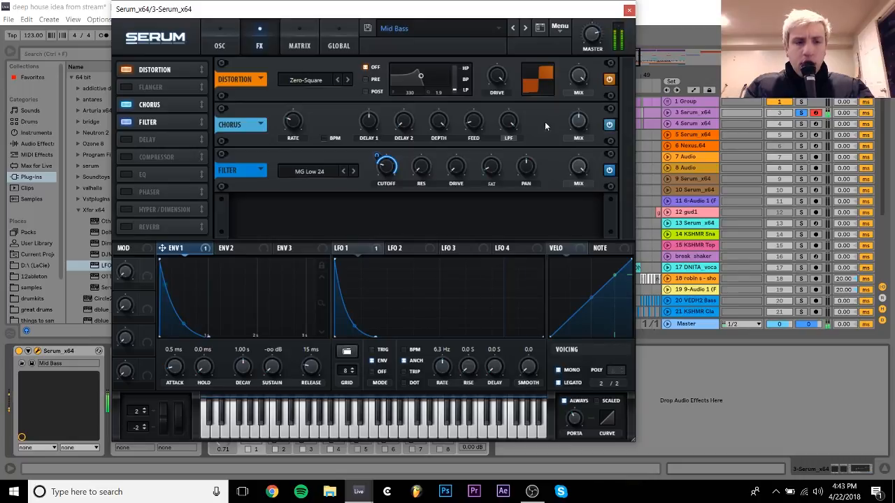
click(125, 210)
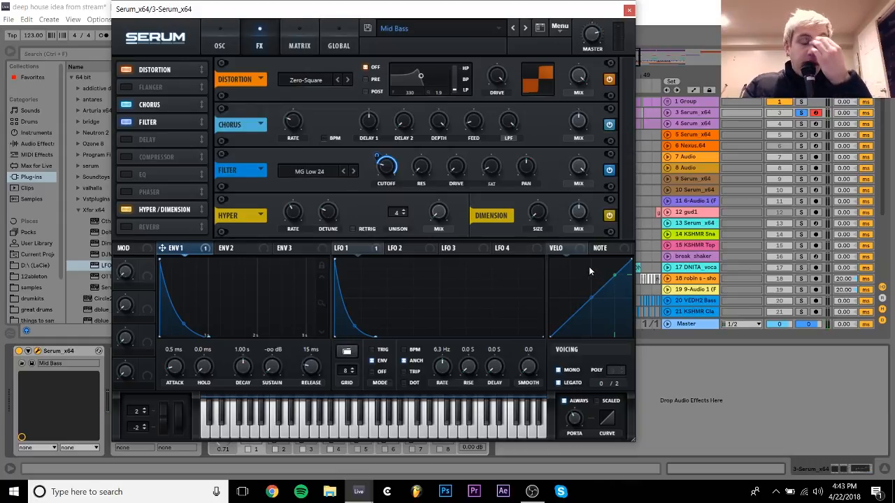
click(629, 10)
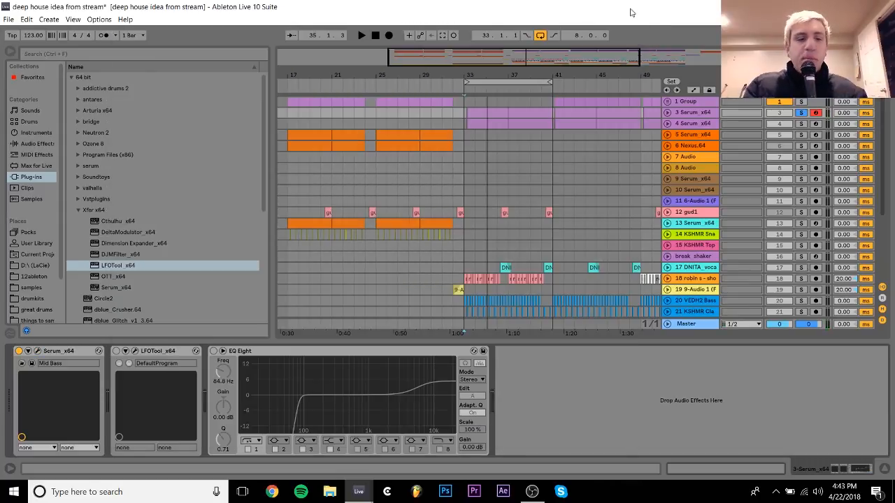
View LFOTool's volume shape on the Mid Bass track, then turn LFOTool and EQ Eight back on.
click(134, 352)
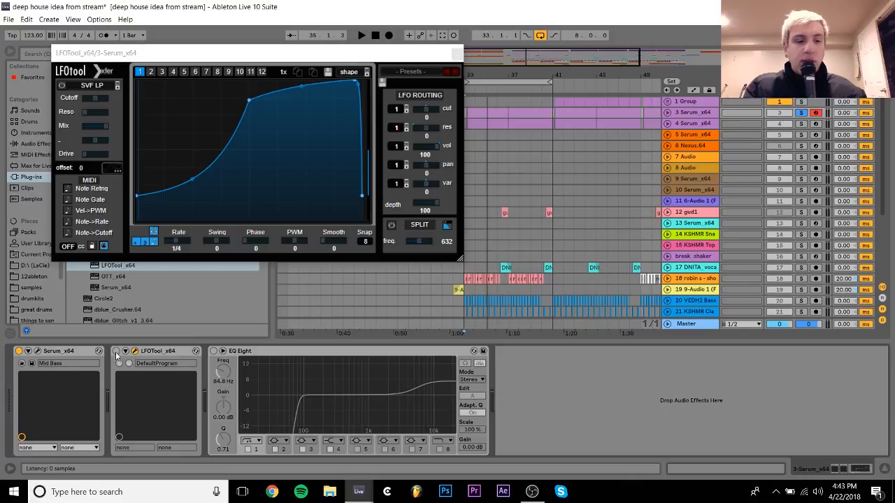
click(135, 351)
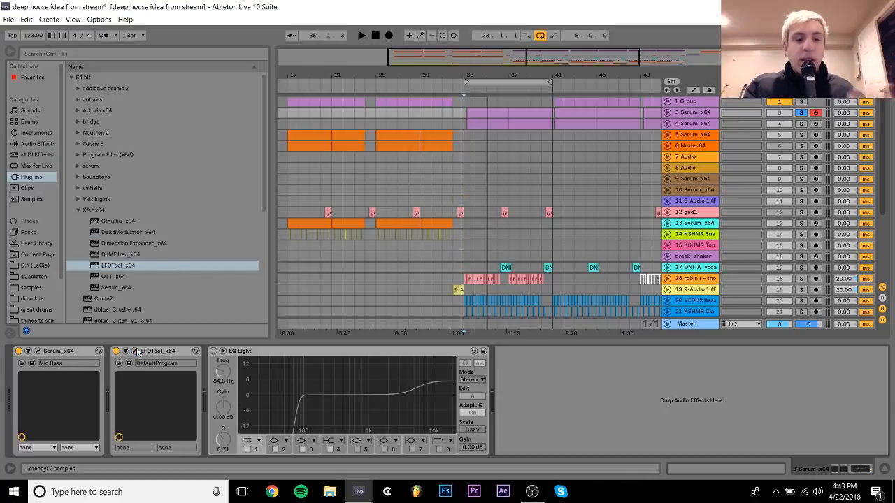
click(215, 351)
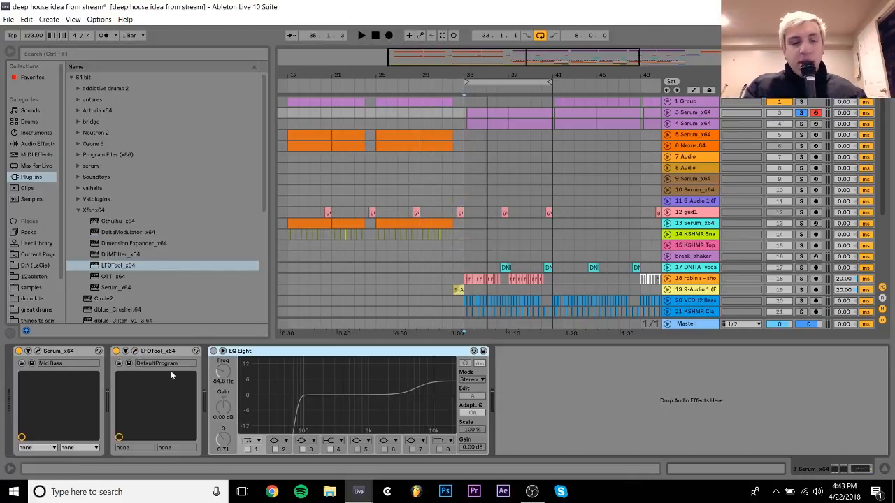
click(214, 351)
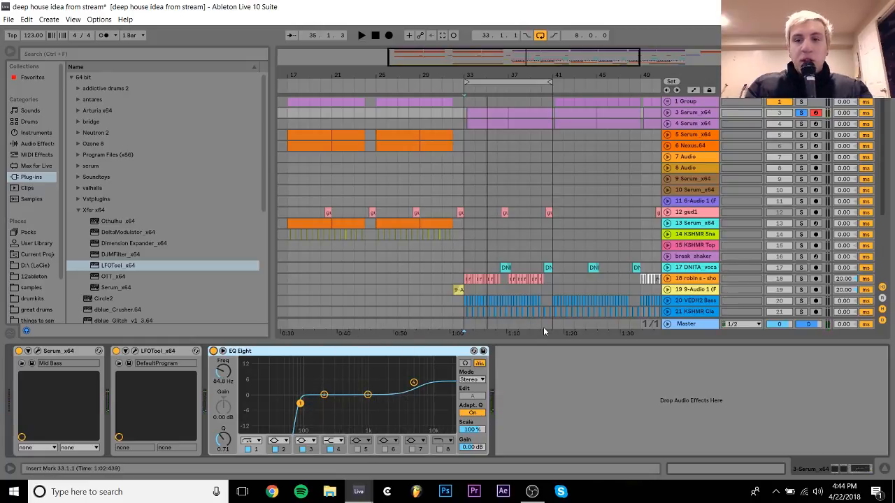
Select, solo and arm the Sub Bass track (4 Serum_x64), and play a short passage of it.
click(689, 126)
click(800, 124)
key(space)
click(815, 124)
key(space)
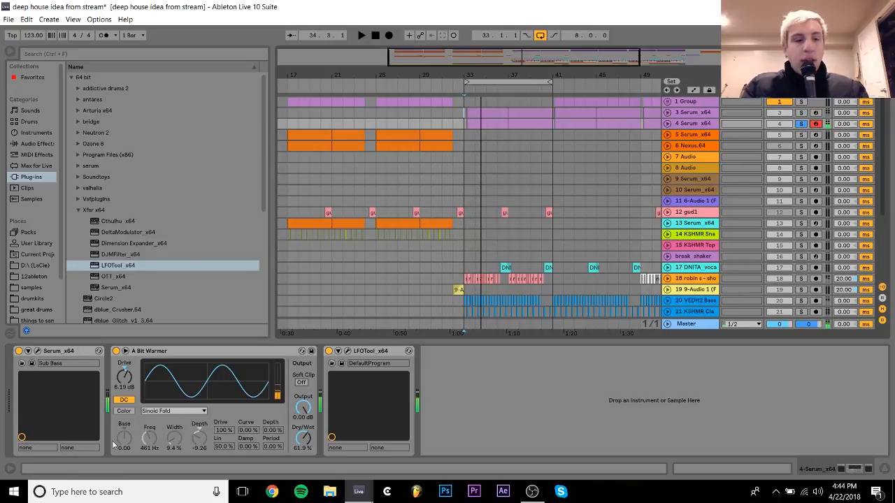
Bypass the A Bit Warmer saturator and LFOTool on the Sub Bass track, and open its Serum instrument.
click(116, 352)
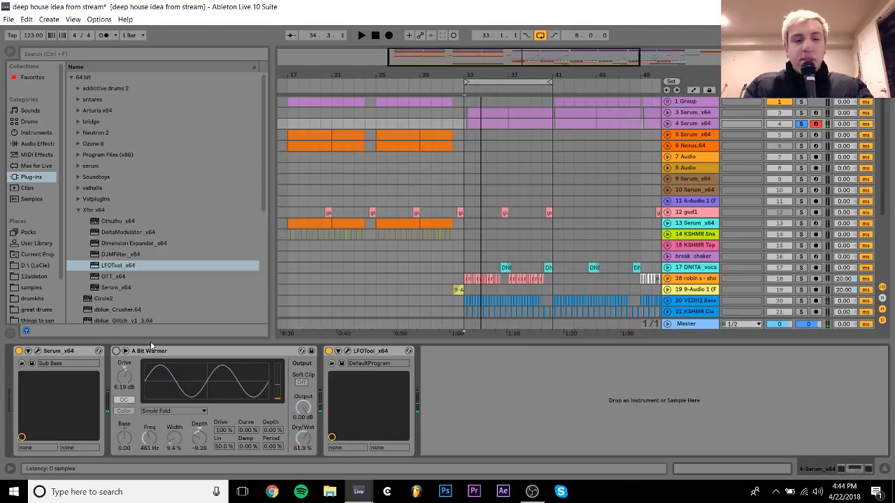
click(329, 351)
click(38, 352)
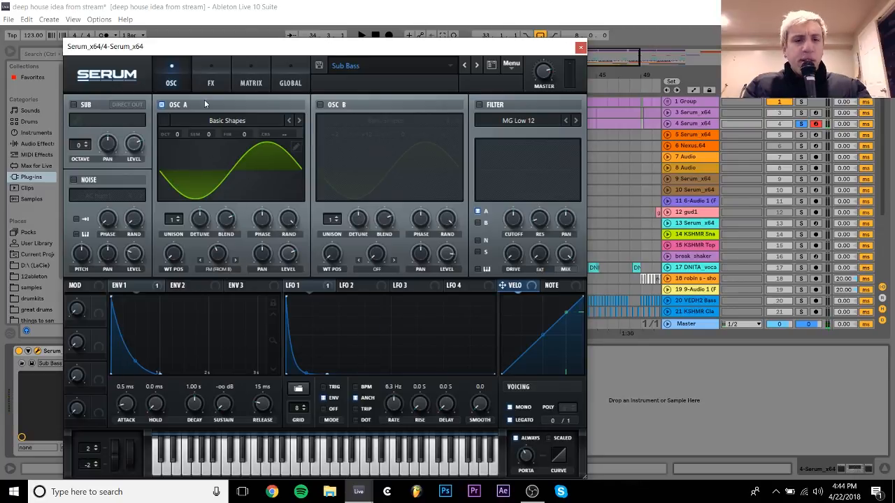
Show Envelope 1's modulation of the Sub Bass effects filter cutoff, and toggle the Filter off and on to compare.
click(213, 83)
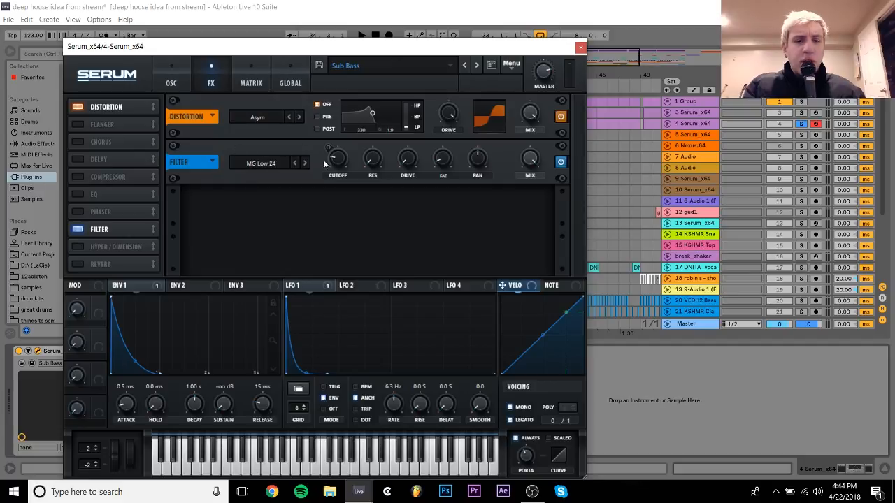
drag(114, 285, 337, 158)
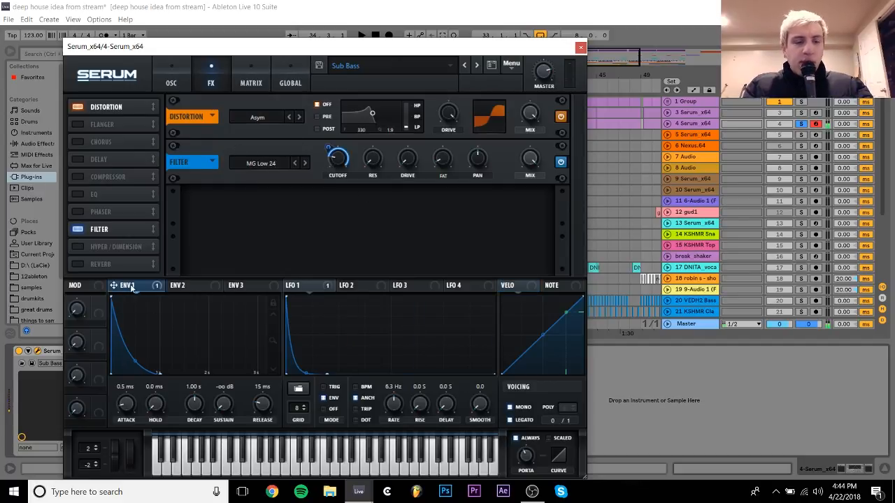
click(78, 231)
click(78, 231)
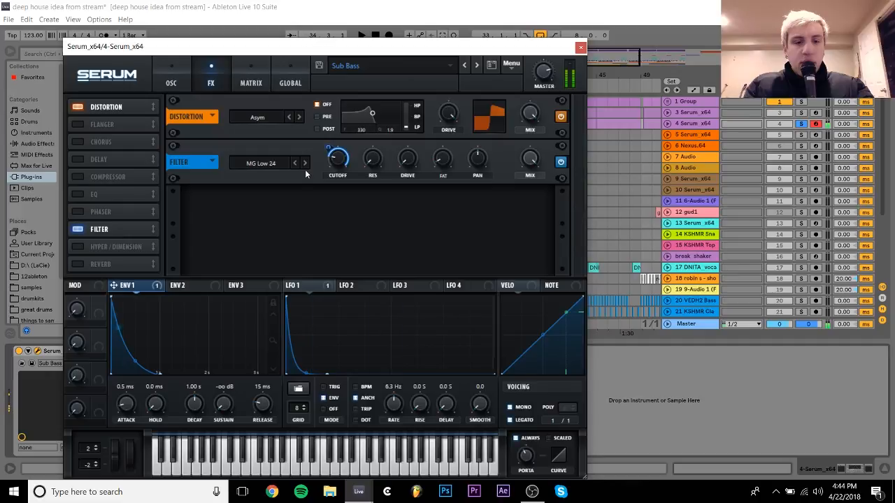
Review the Sub Bass patch's modulation matrix routings, effects and oscillator A settings.
click(248, 82)
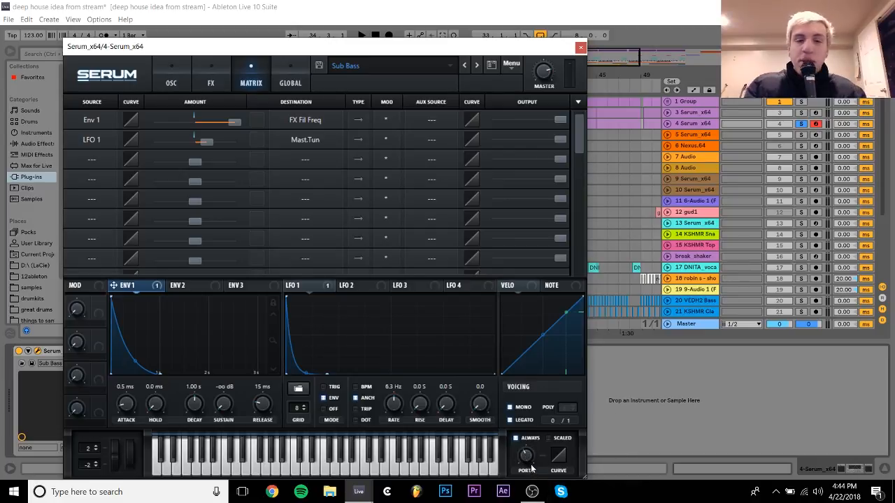
click(221, 69)
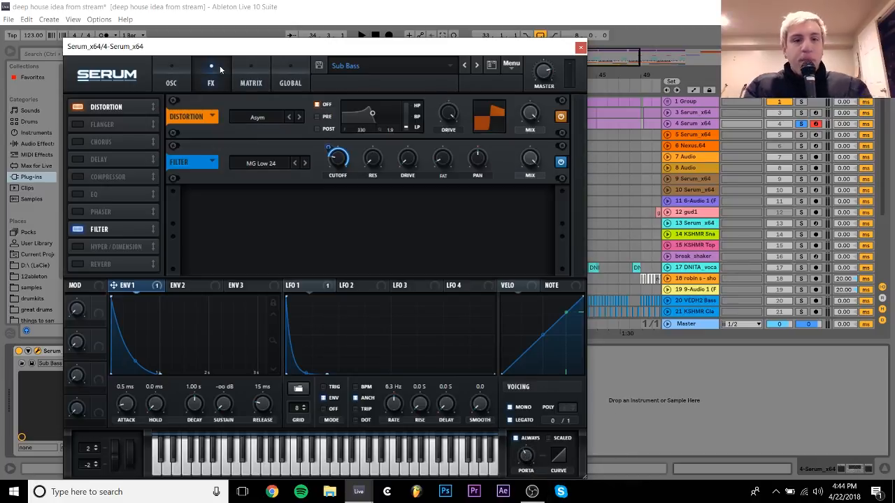
click(174, 84)
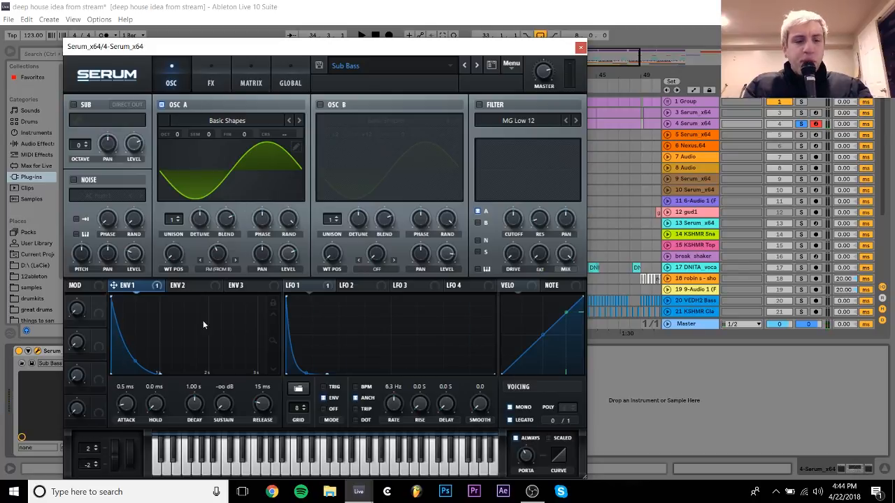
Switch off the Sub Bass Distortion and Filter effects to hear the dry sound, then re-enable the Filter followed by Distortion.
click(218, 81)
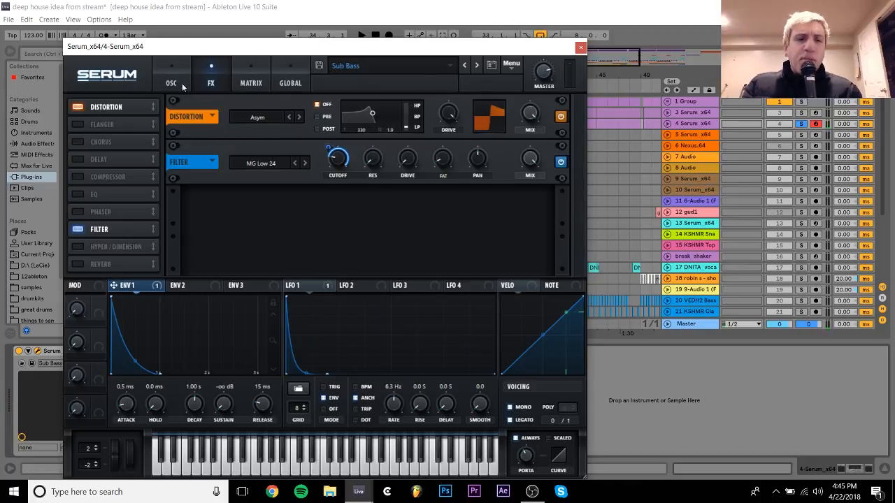
click(78, 107)
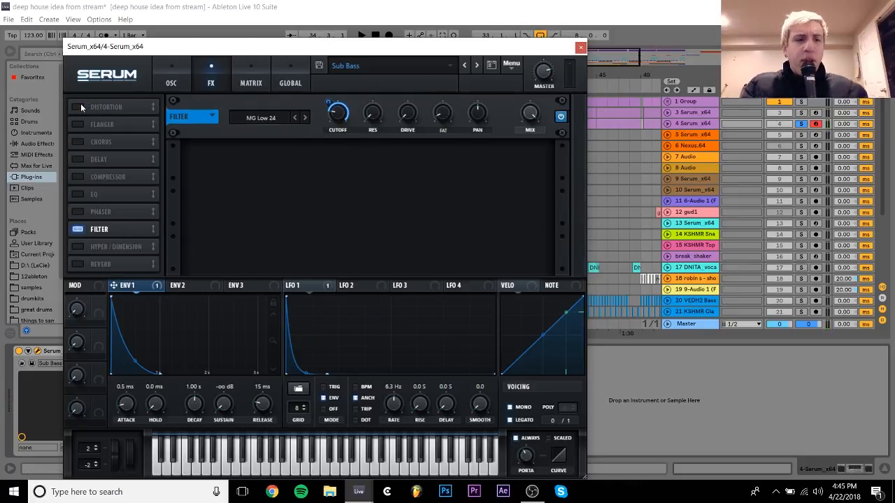
click(78, 230)
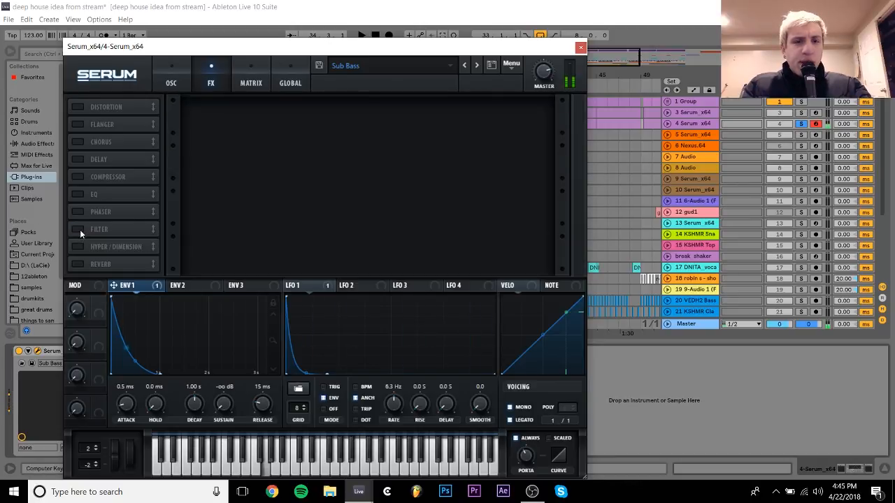
click(78, 229)
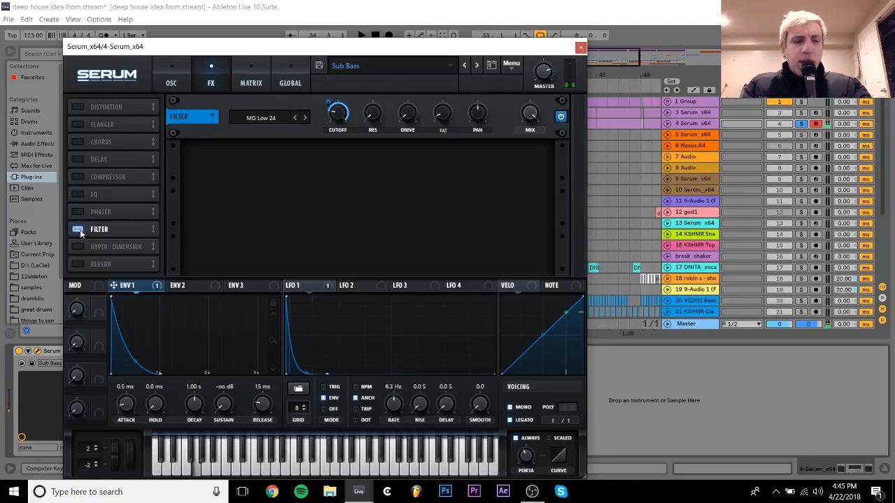
click(78, 108)
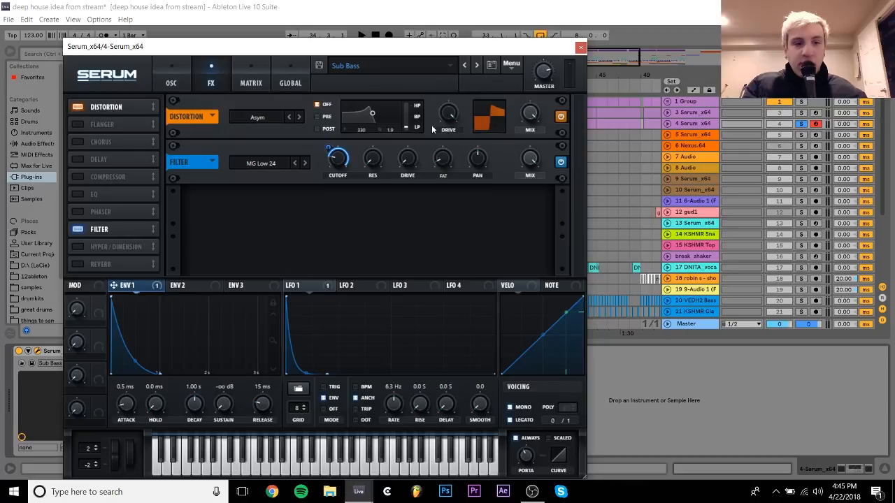
Close Serum and turn A Bit Warmer and LFOTool back on for the Sub Bass track.
click(581, 46)
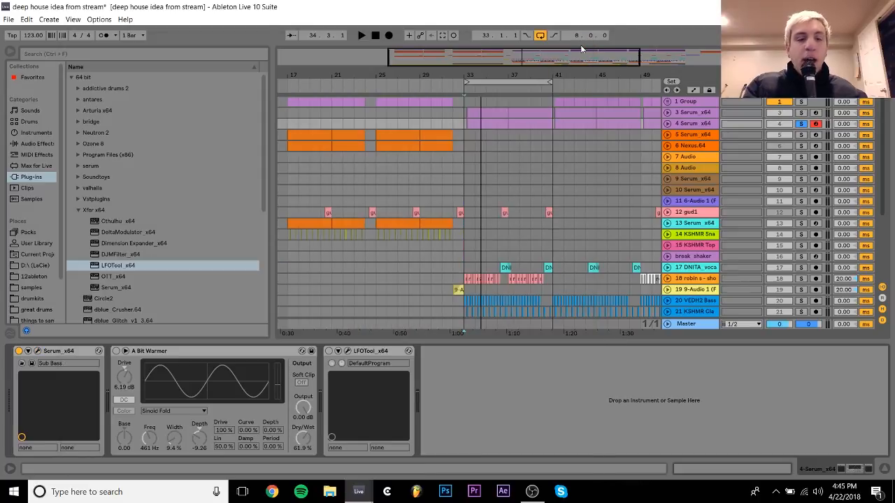
click(115, 351)
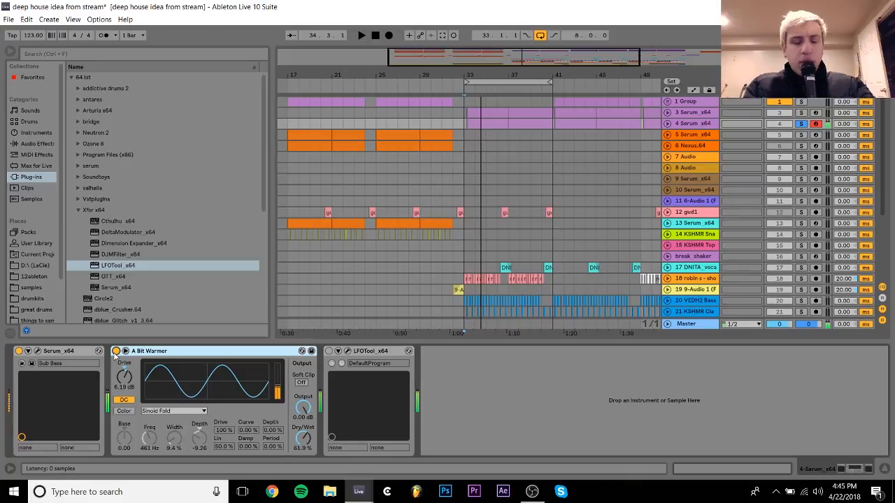
click(329, 351)
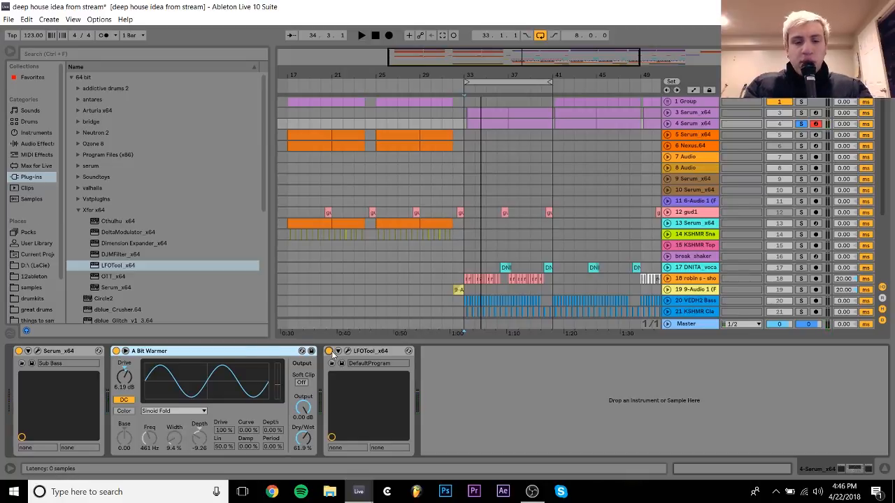
Unsolo the Sub Bass track and play a short passage of the full arrangement from bar 33.
click(801, 124)
key(space)
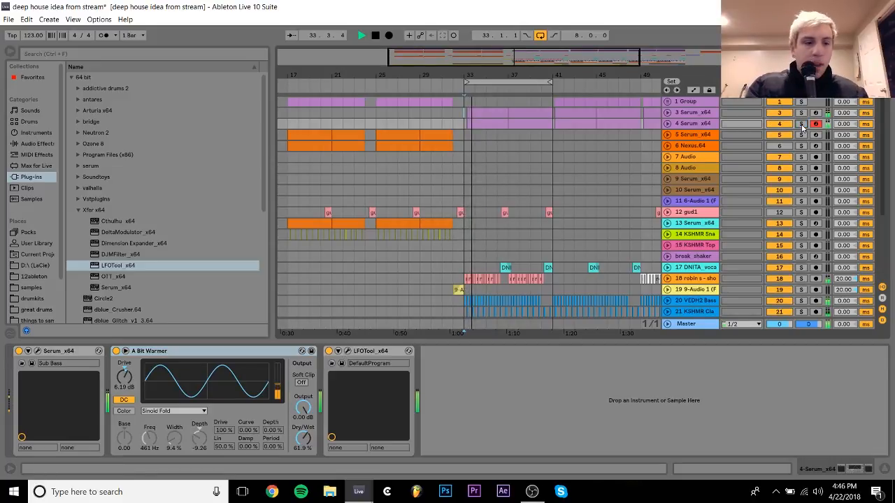
key(space)
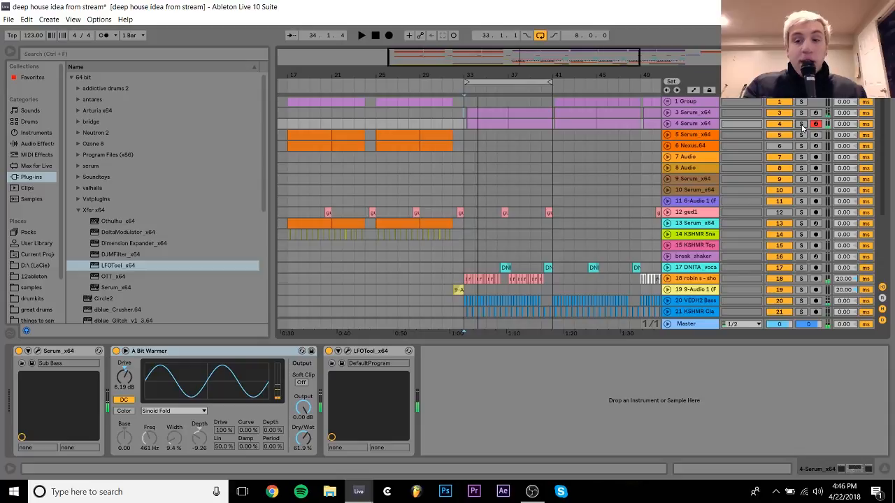